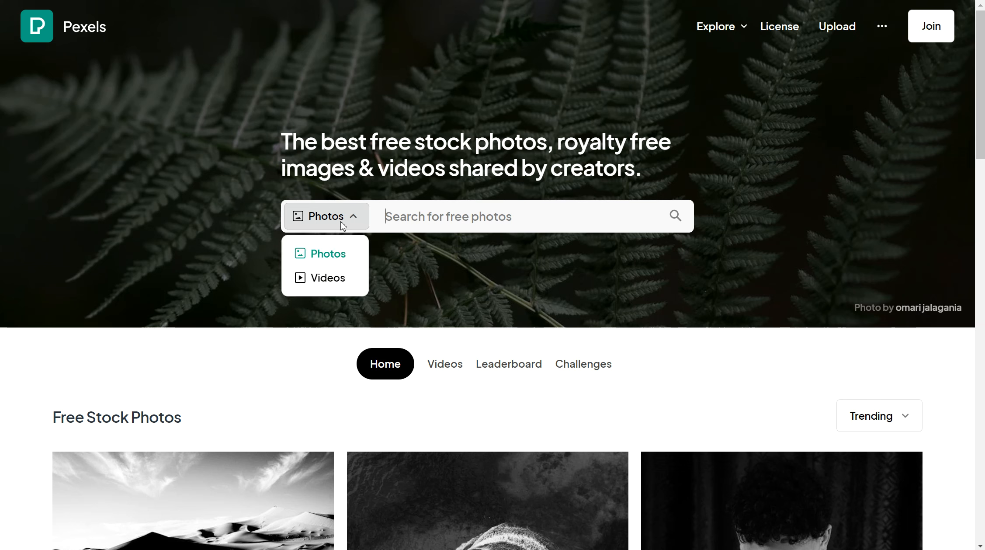
Switch the search from photos to videos and search for "cake"
left_click(332, 290)
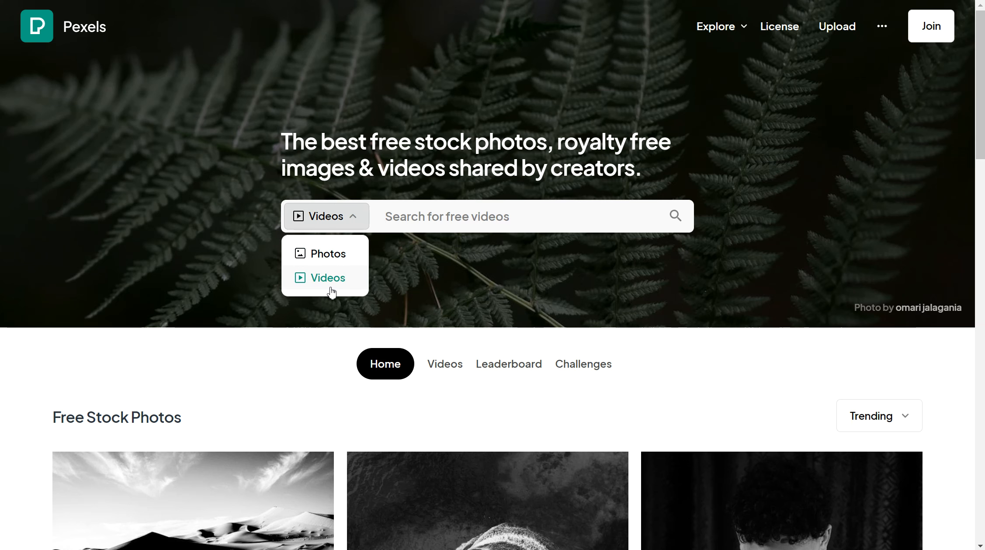
left_click(464, 216)
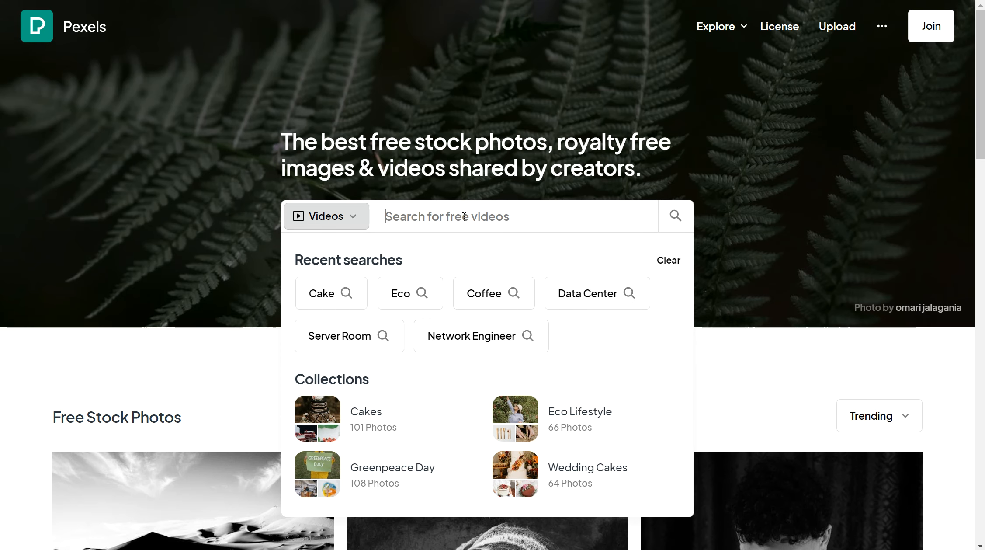
type("cake")
key("Return")
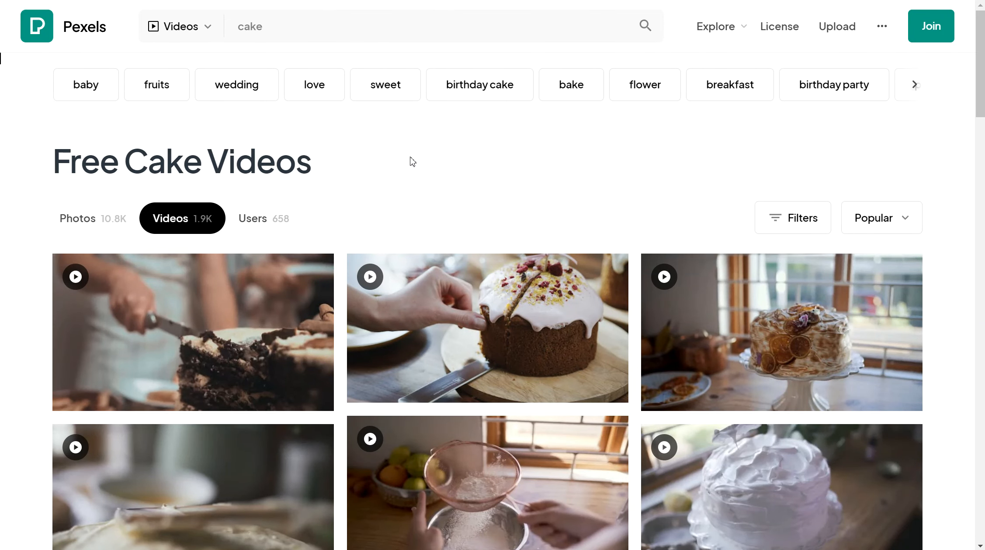
Open the video of a slice being taken from the white-iced cake, pause it, and start its HD 1366×720 download
scroll(412, 161, "down", 5)
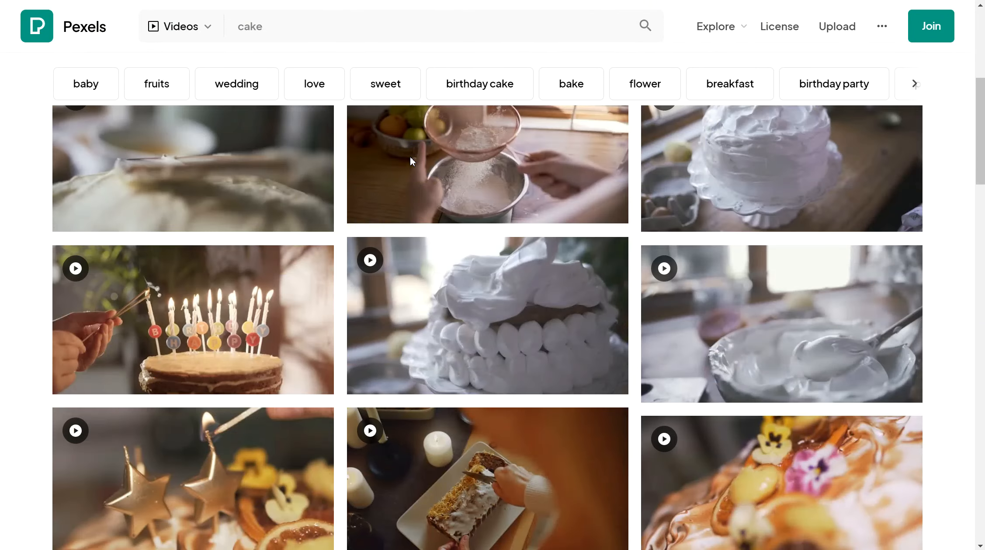
scroll(412, 162, "up", 3)
scroll(412, 162, "up", 3)
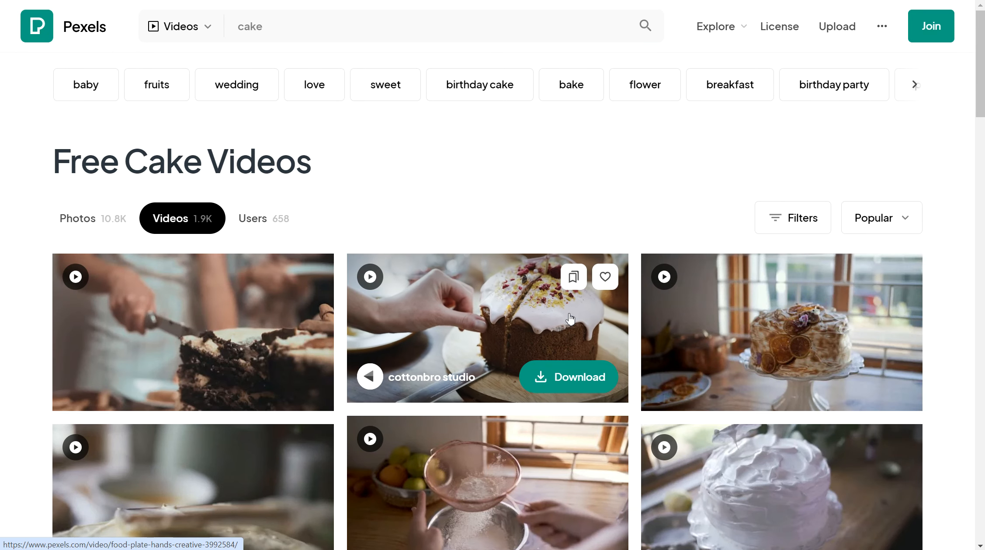
scroll(549, 319, "down", 3)
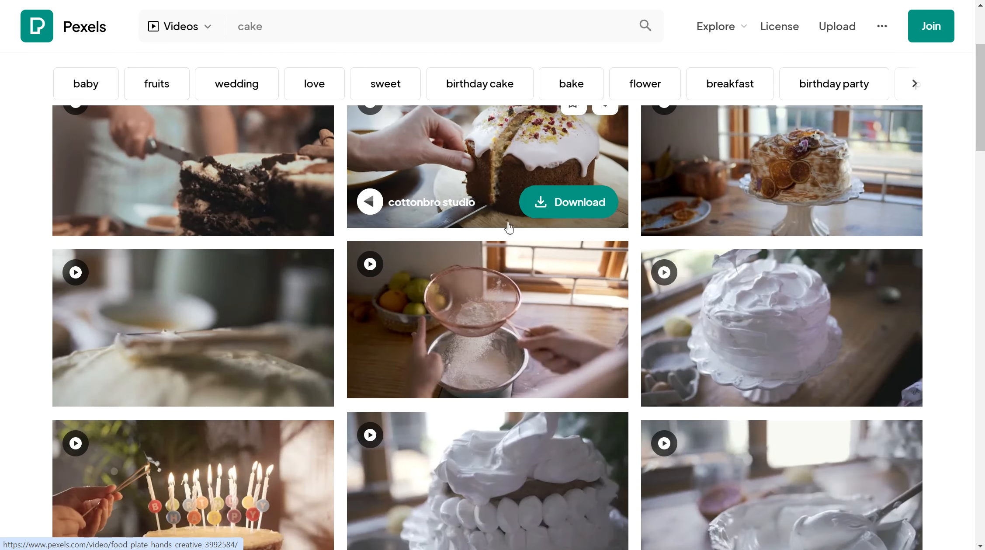
left_click(490, 154)
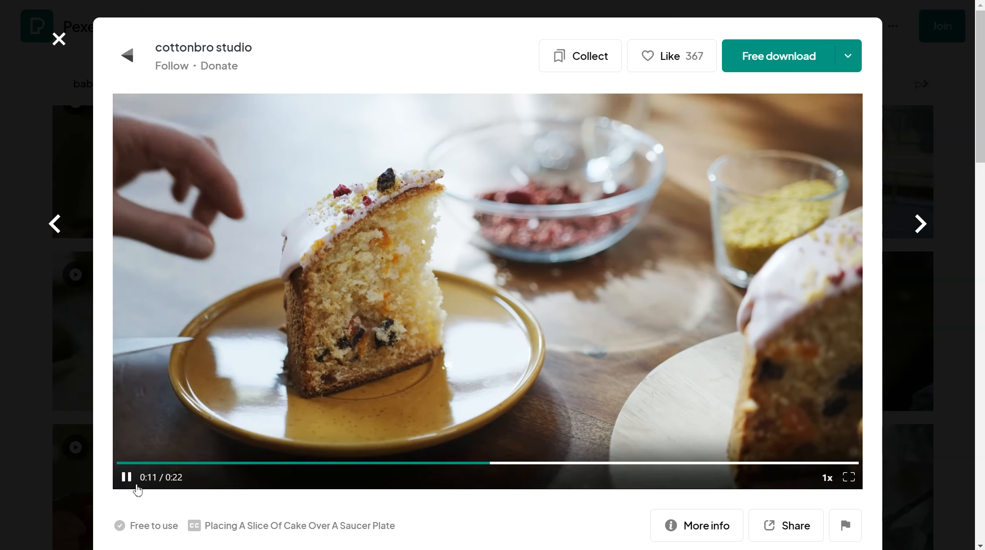
left_click(354, 432)
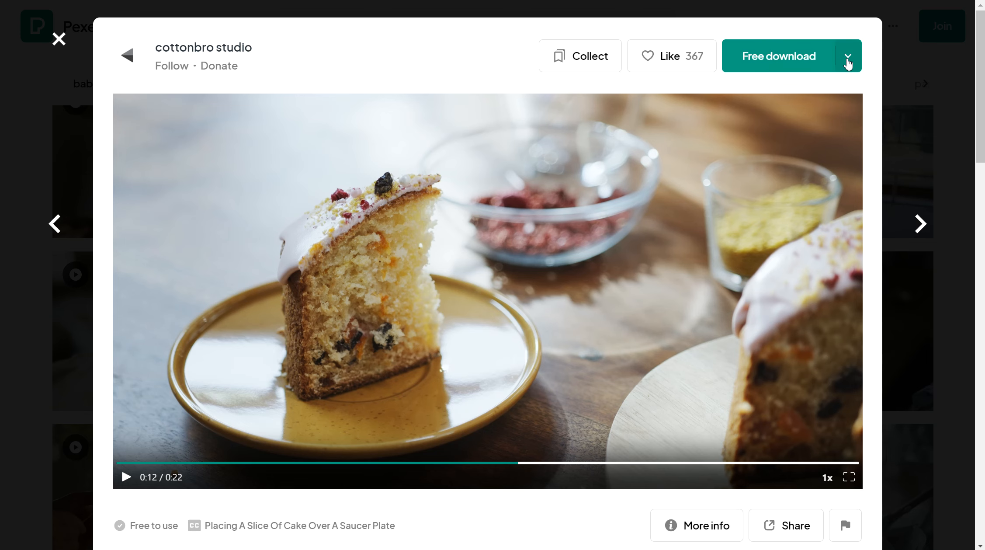
left_click(847, 61)
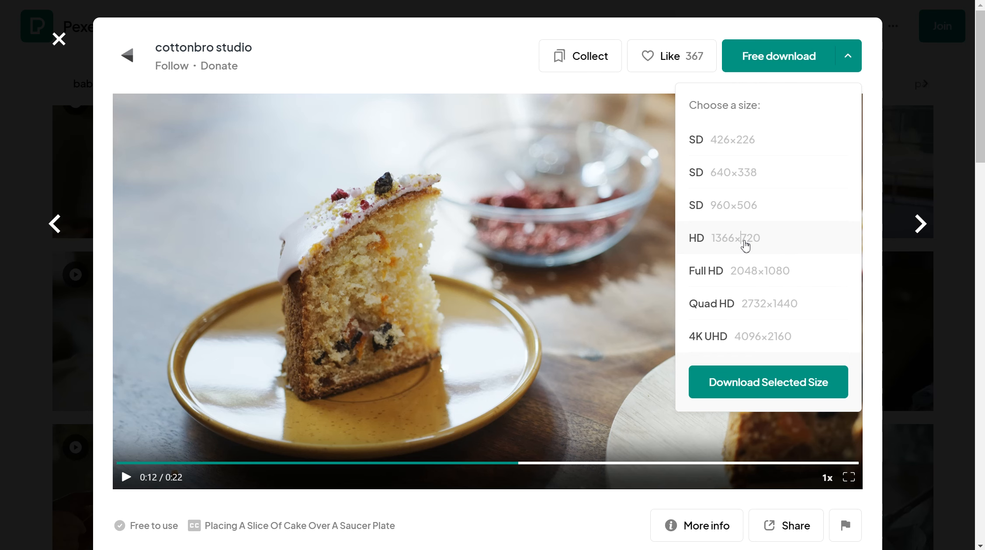
left_click(781, 386)
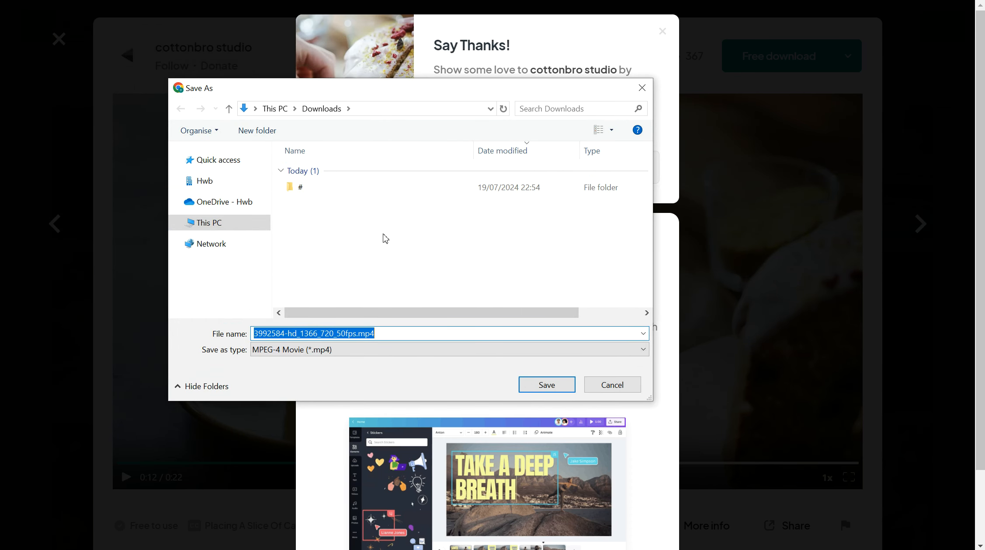
Set the save location to the Documents > IT > Year 11 > Task 5 - Video folder
left_click(268, 108)
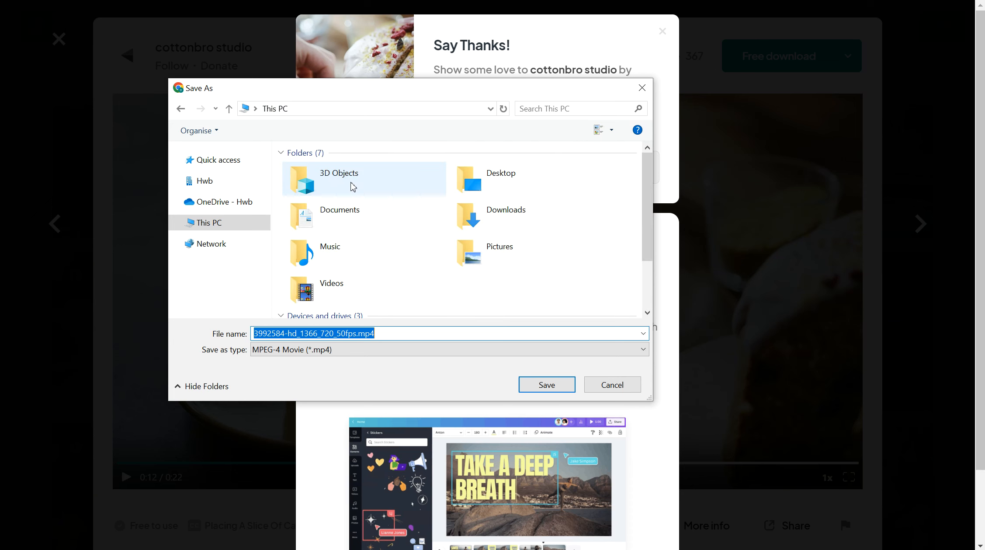
double_click(346, 213)
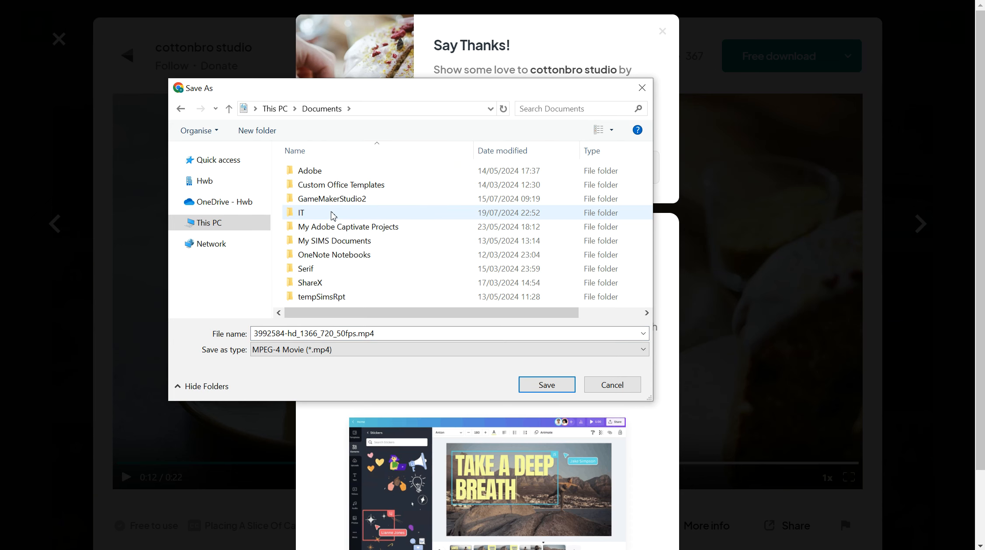
double_click(311, 214)
double_click(319, 187)
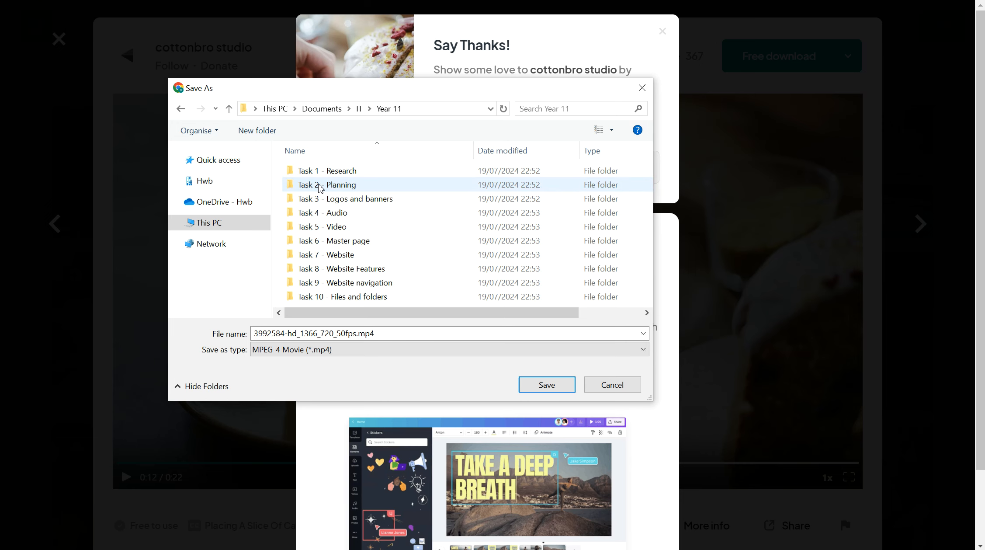
double_click(318, 230)
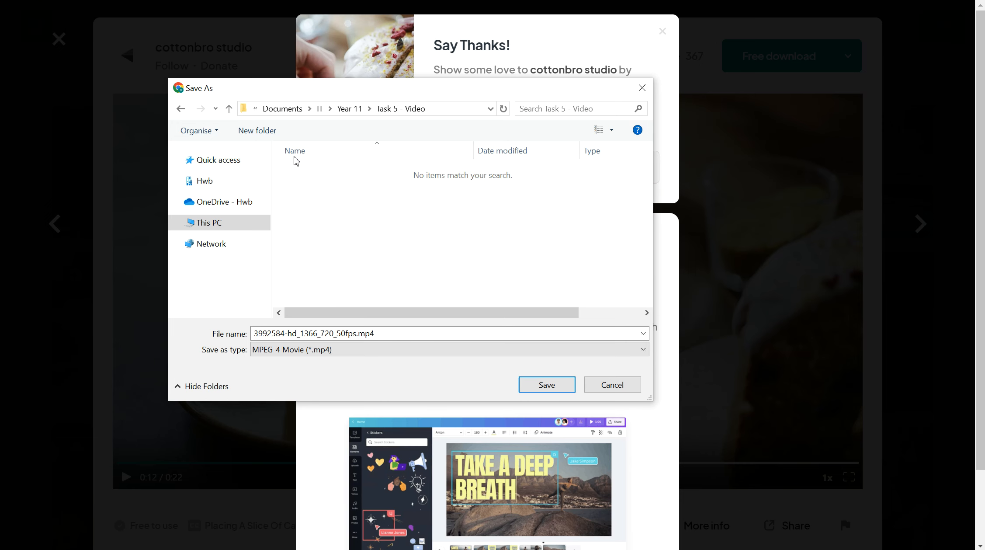
Create a new folder named "Photos and videos" inside Task 5 - Video
left_click(257, 130)
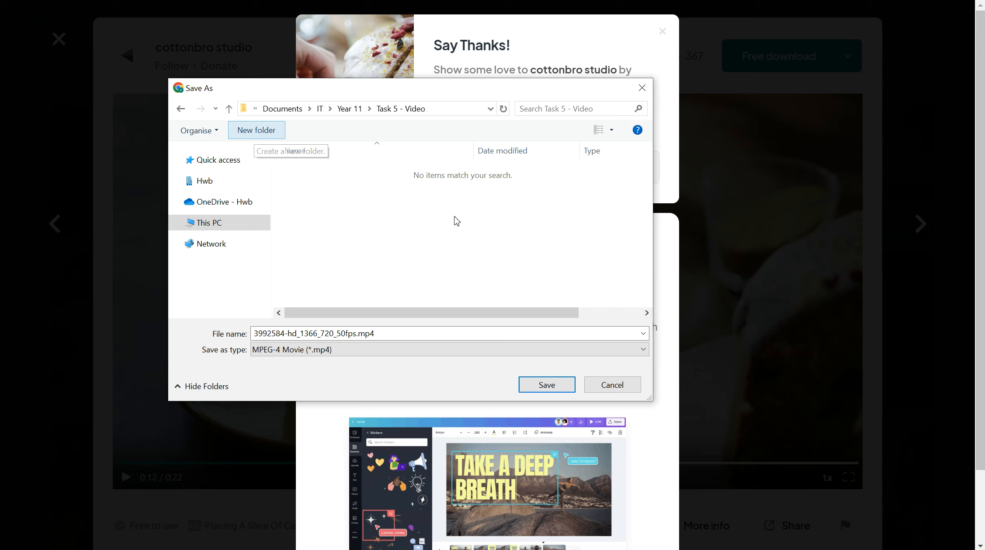
type("Po")
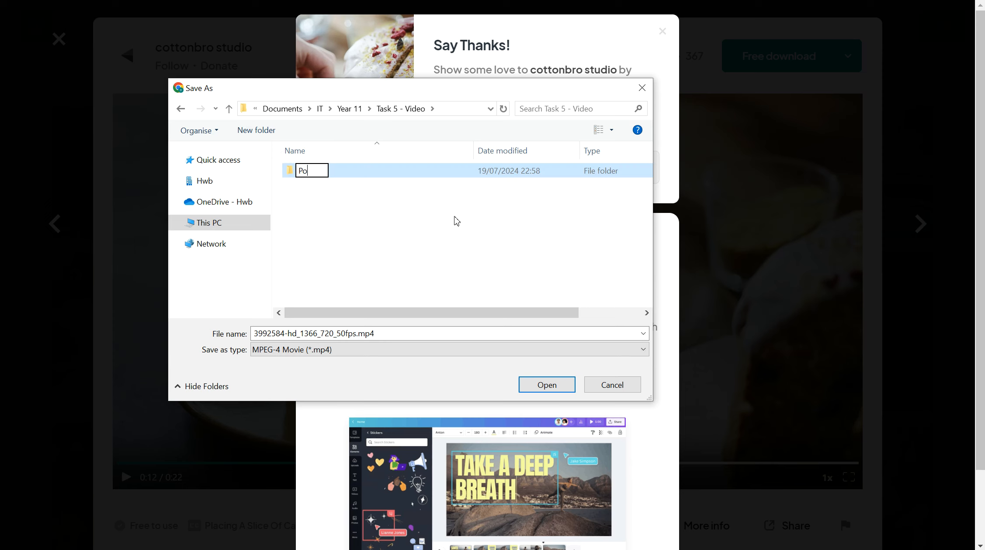
key("BackSpace")
type("hotos and ")
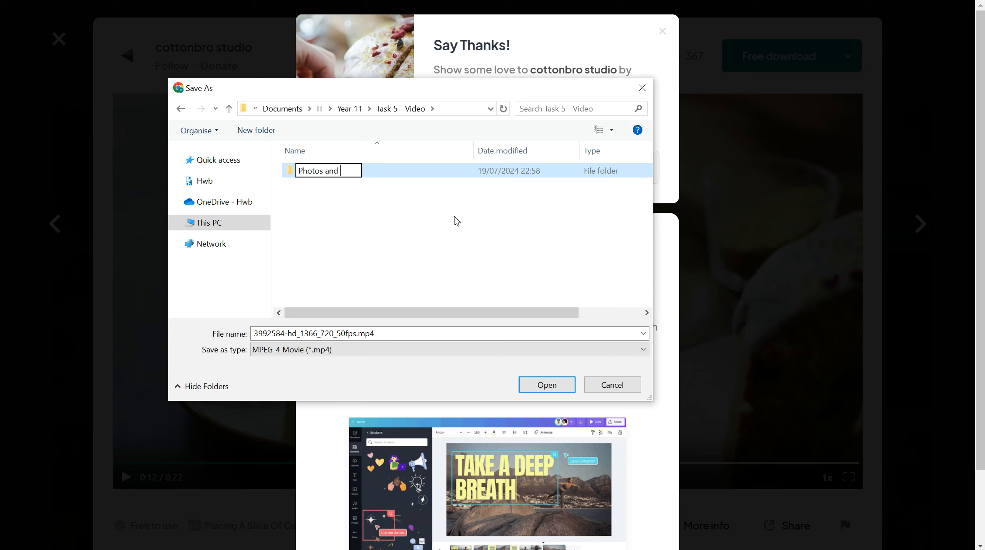
type("videos")
key("Return")
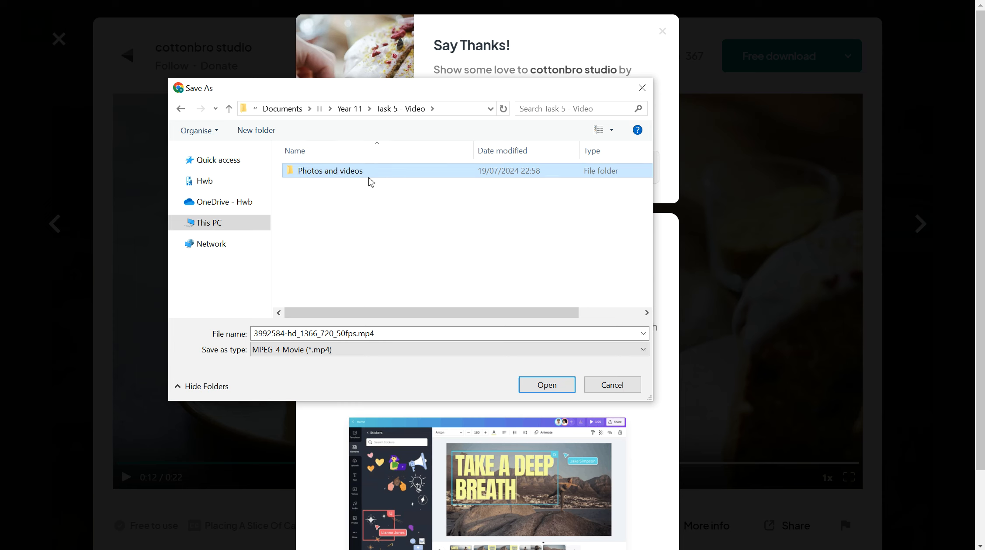
Save the cake video in the "Photos and videos" folder under its suggested name and dismiss the thank-you pop-up
double_click(356, 172)
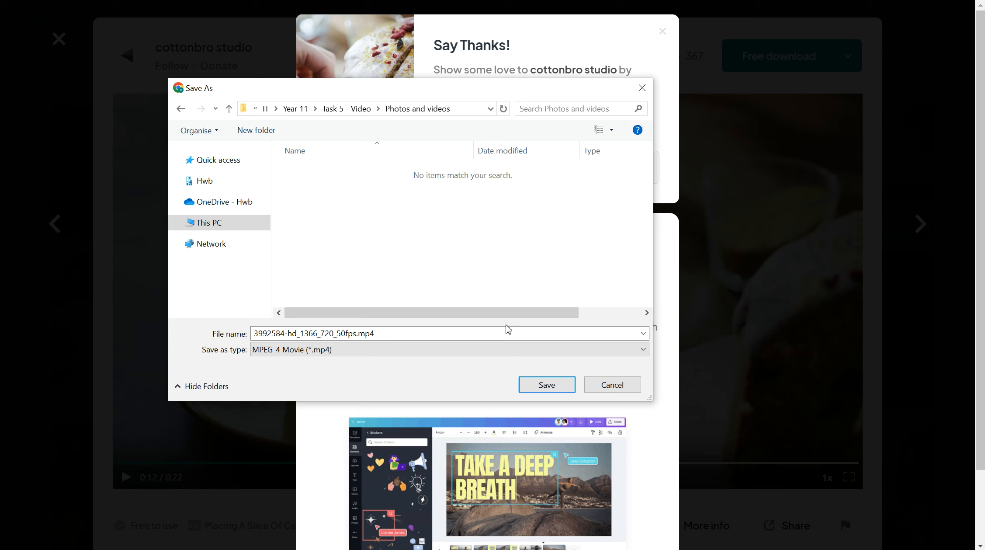
left_click(563, 385)
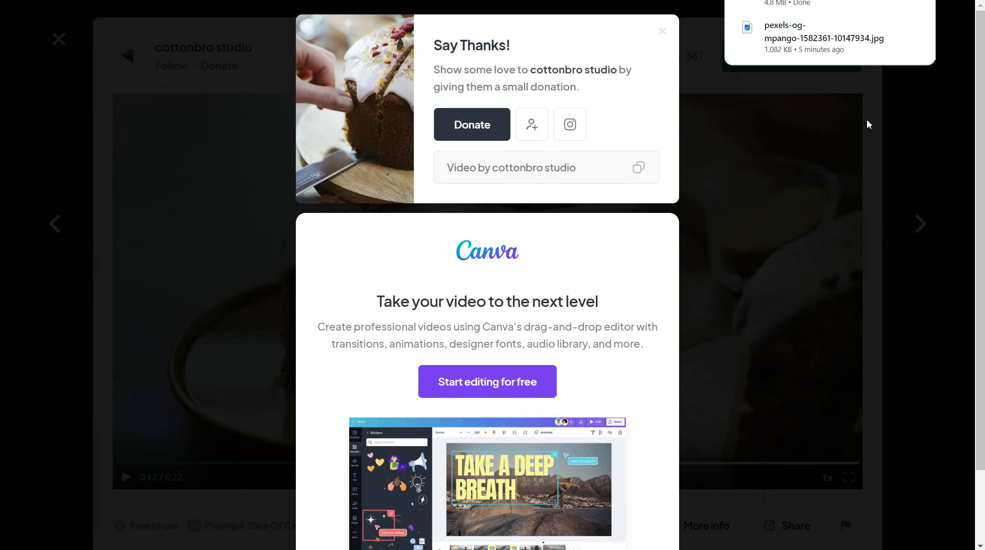
left_click(878, 155)
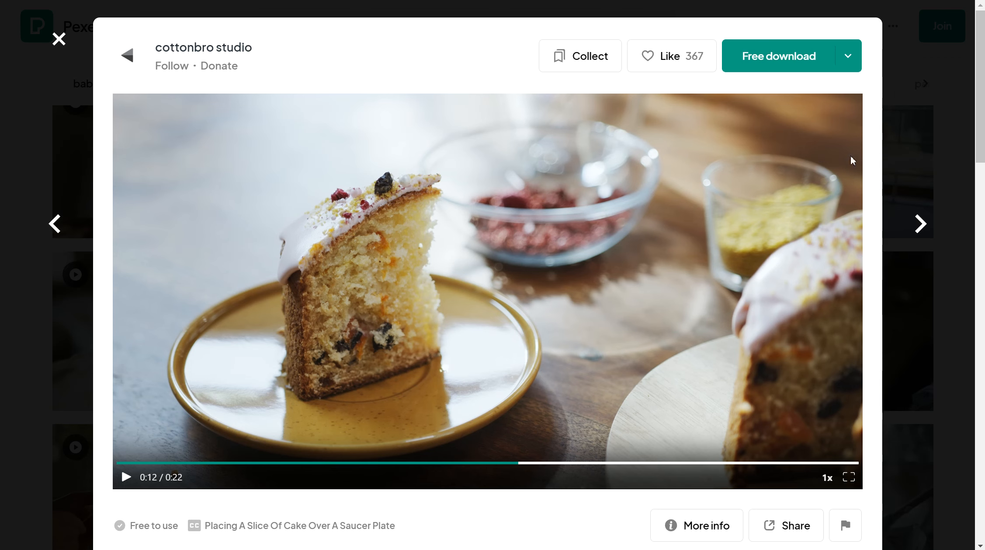
Close the cake video preview and search for "cake shop" videos
left_click(59, 39)
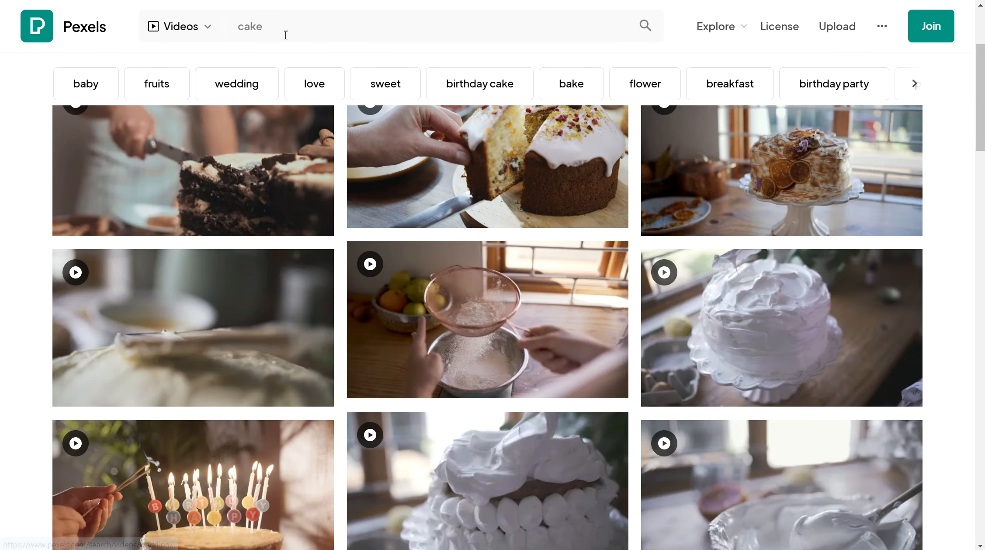
left_click(299, 25)
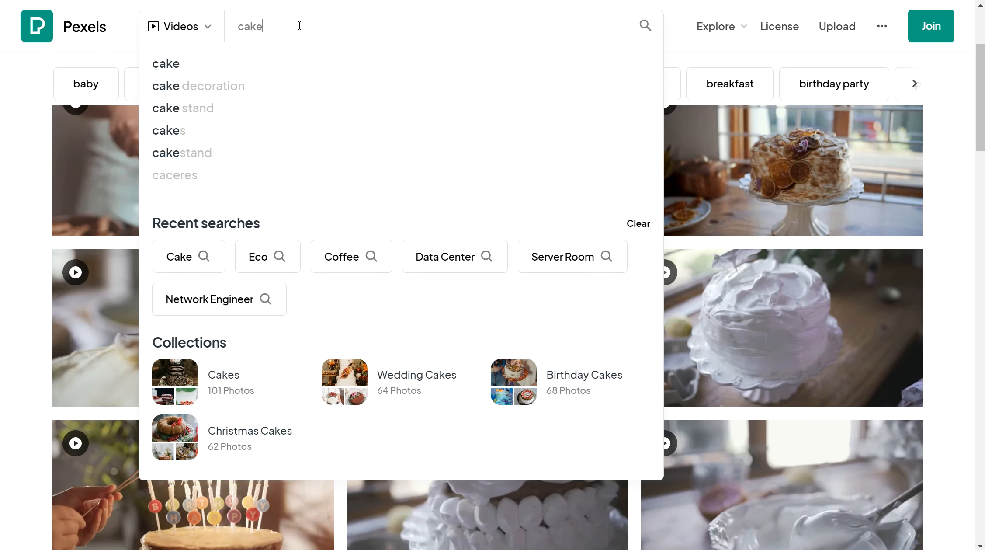
type("shop")
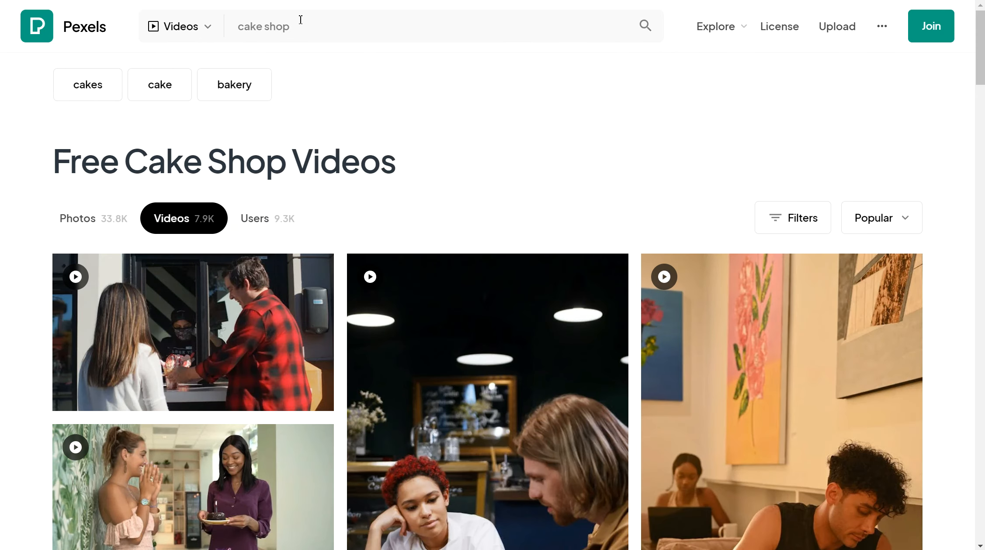
Look through the cake shop video results for a clip with a suitable setting and orientation
scroll(445, 236, "down", 5)
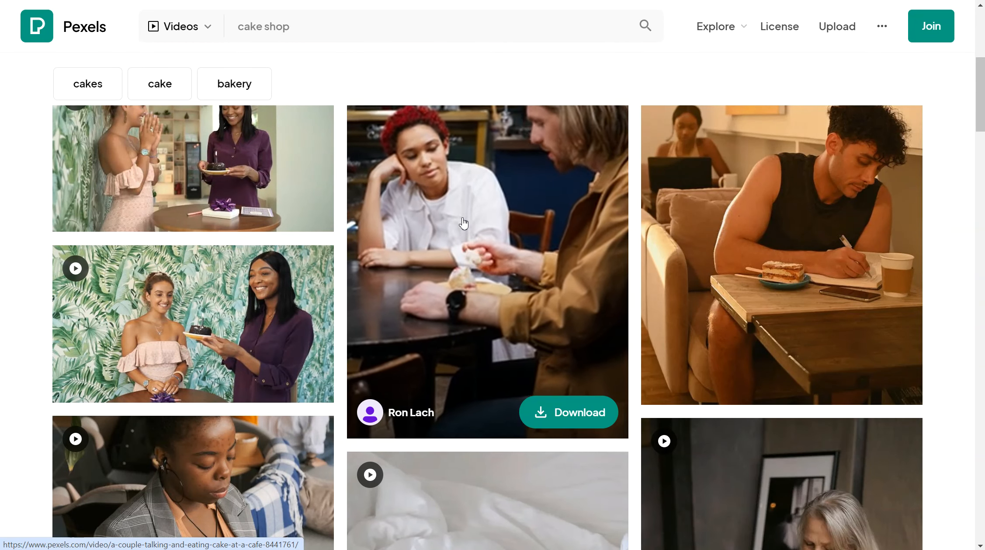
scroll(463, 223, "up", 3)
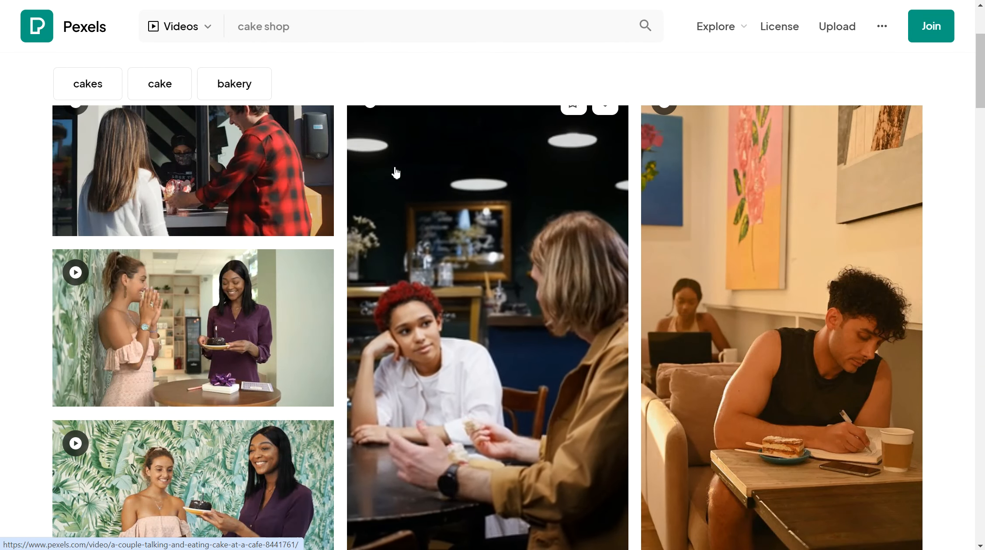
scroll(503, 288, "down", 3)
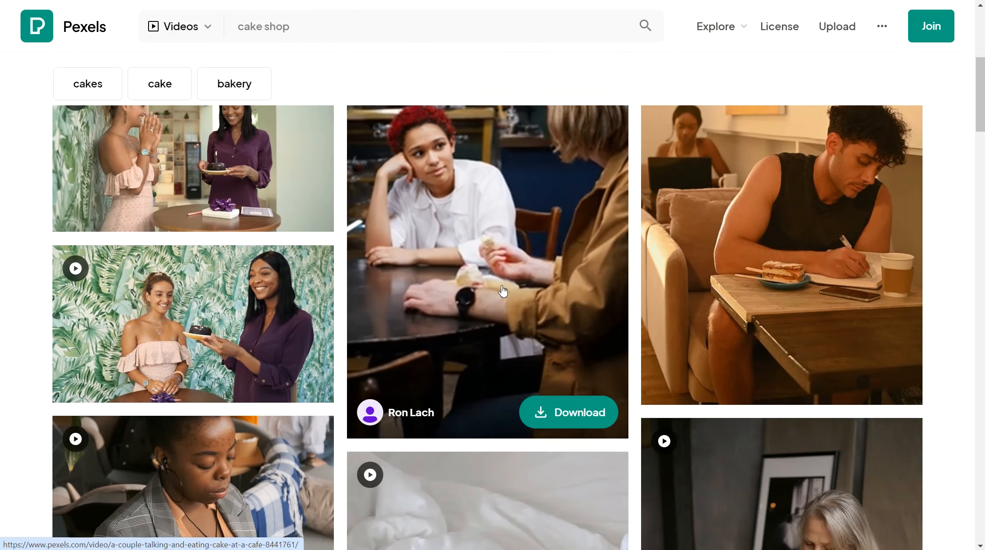
scroll(502, 289, "up", 3)
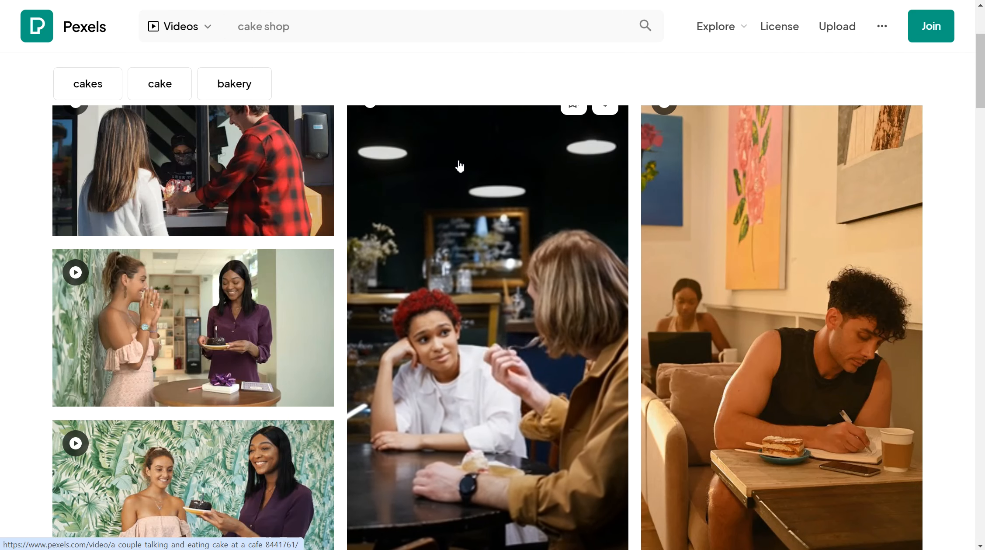
scroll(459, 165, "down", 3)
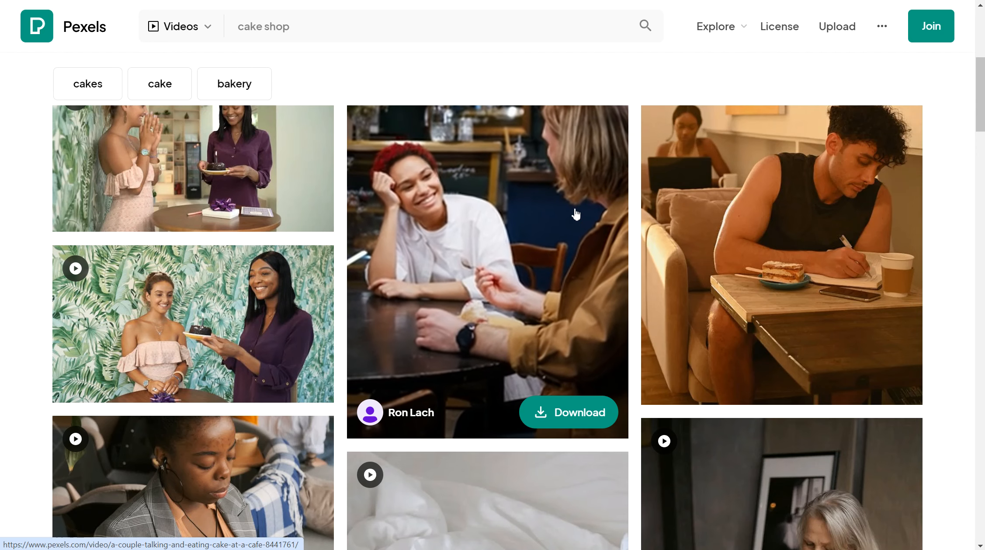
scroll(541, 184, "down", 6)
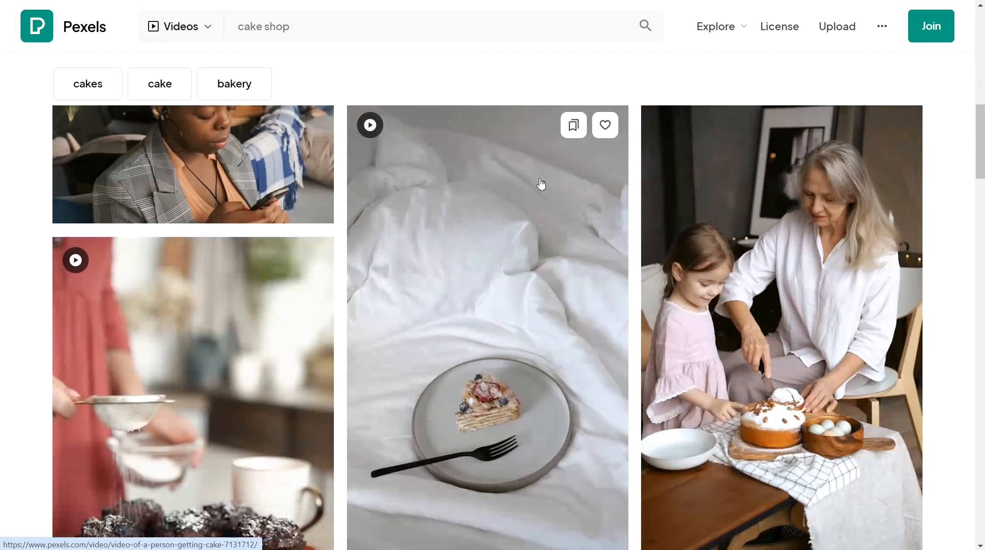
scroll(541, 183, "down", 6)
scroll(541, 184, "down", 5)
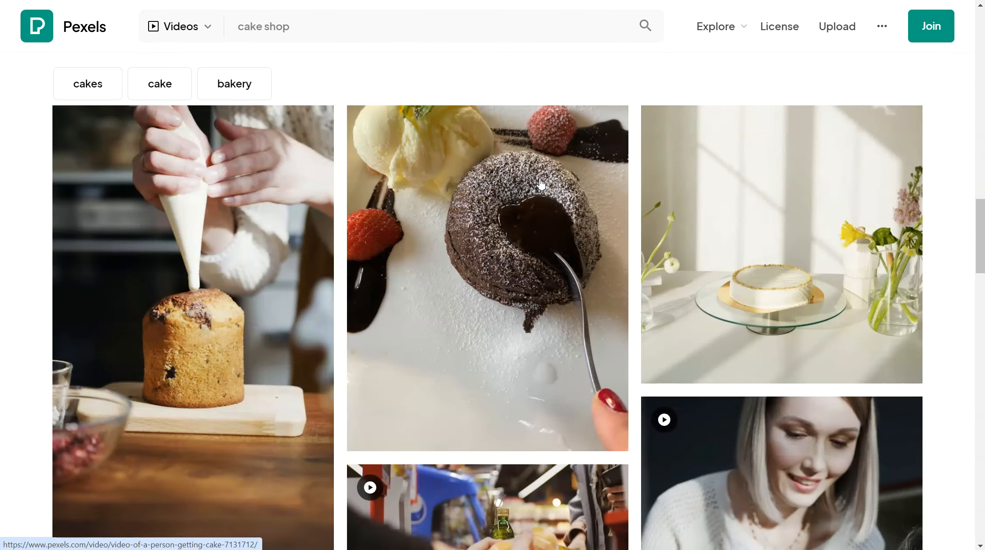
scroll(541, 183, "down", 1)
scroll(541, 183, "down", 6)
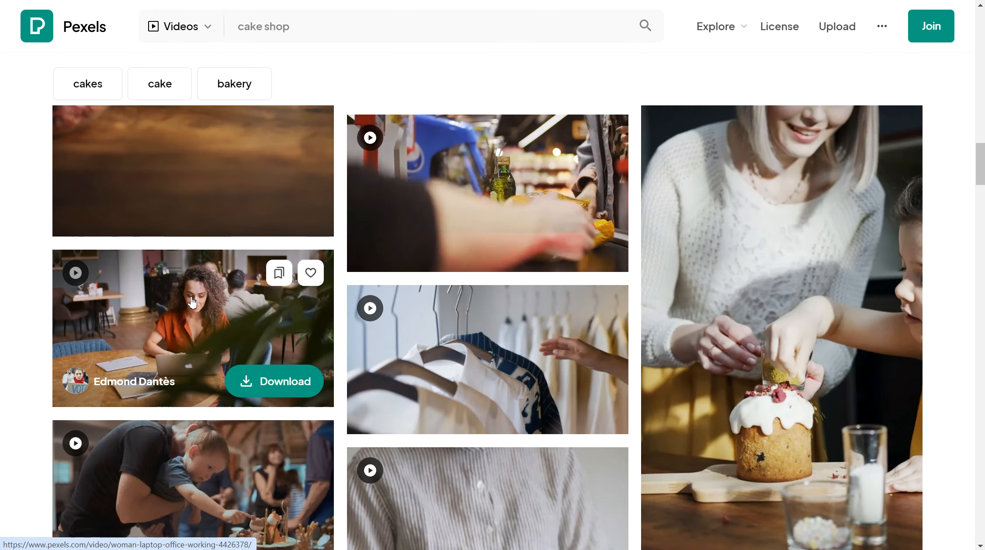
Open the video of the woman using a laptop in a restaurant, pause it, and start its HD 1280×720 download
left_click(190, 299)
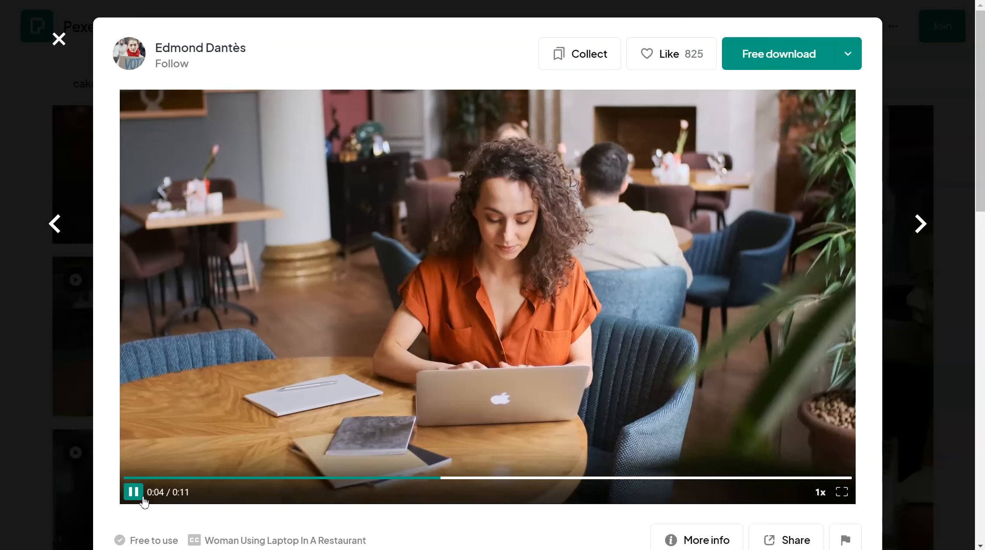
left_click(144, 499)
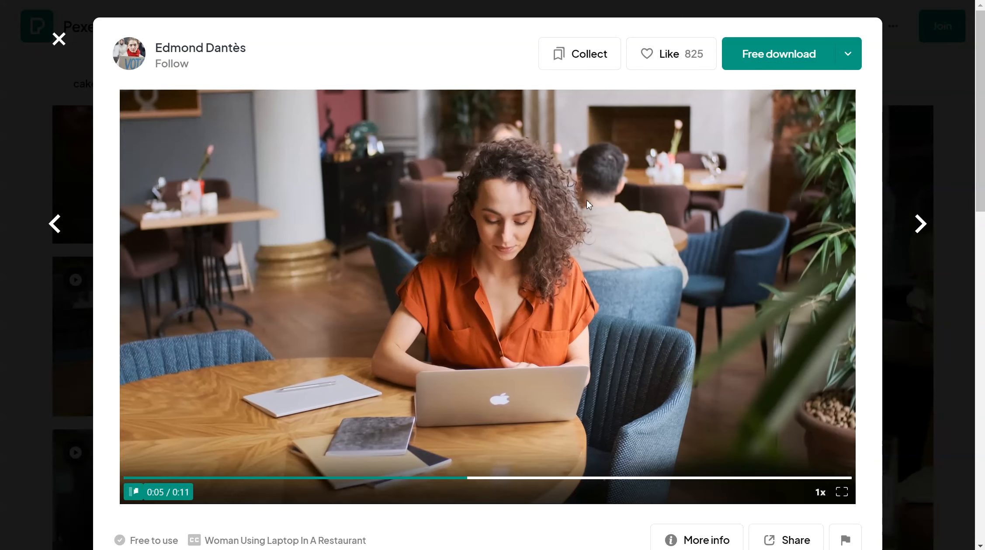
left_click(848, 55)
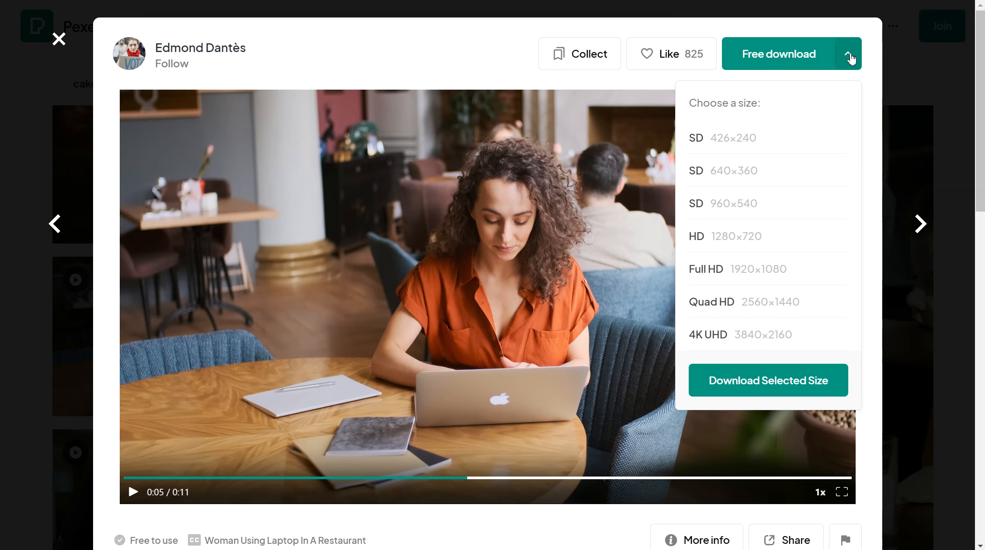
left_click(710, 238)
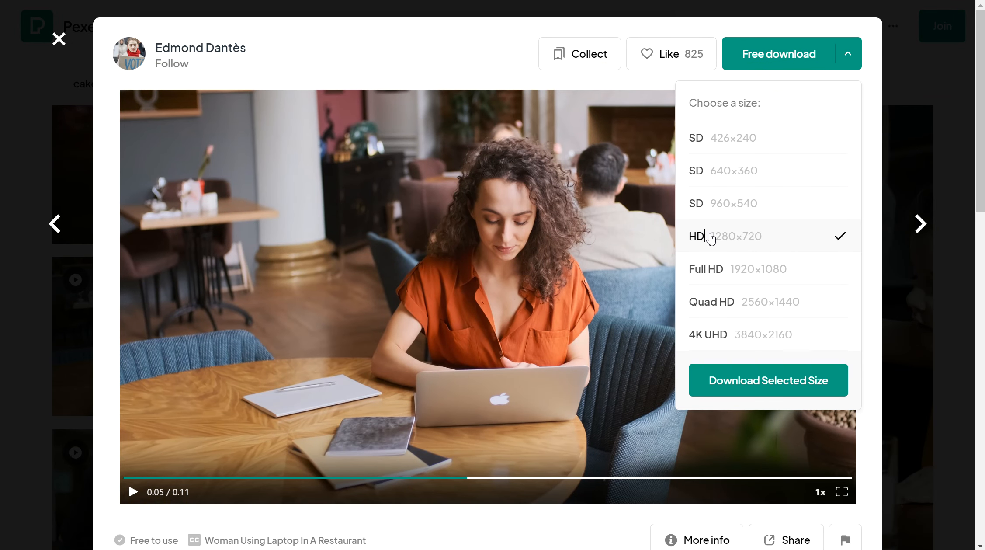
left_click(738, 377)
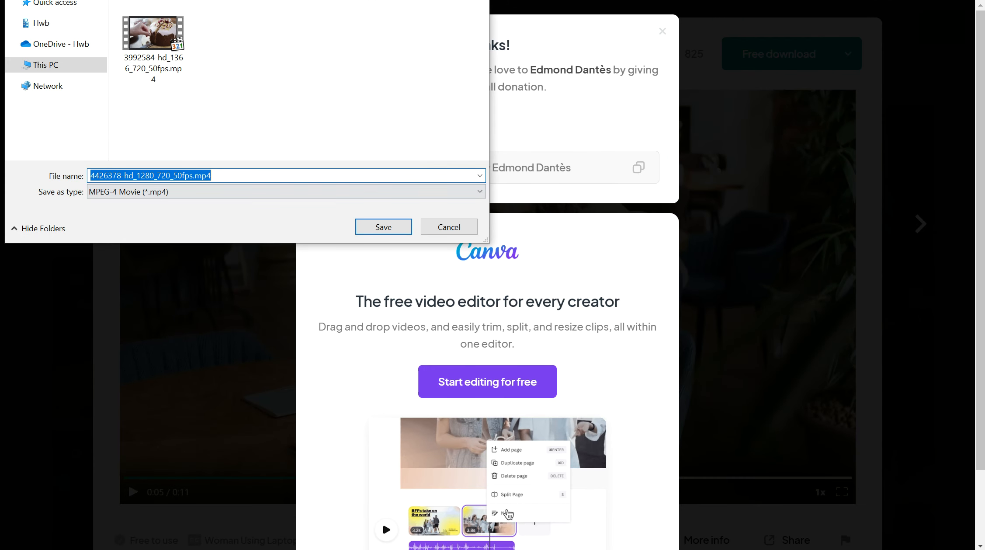
Save the restaurant laptop video in the "Photos and videos" folder under its suggested name and dismiss the thank-you pop-up
left_click_drag(353, 0, 471, 133)
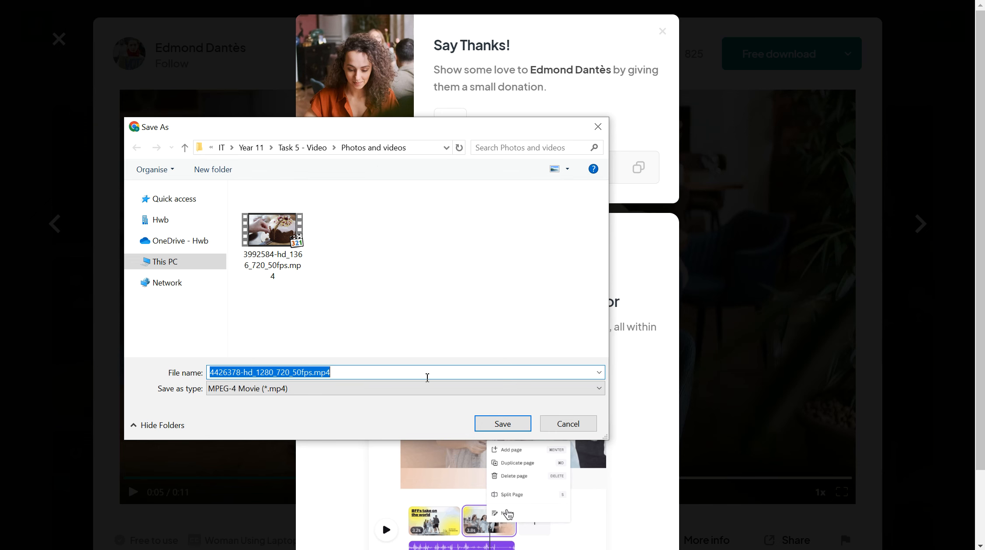
left_click(500, 426)
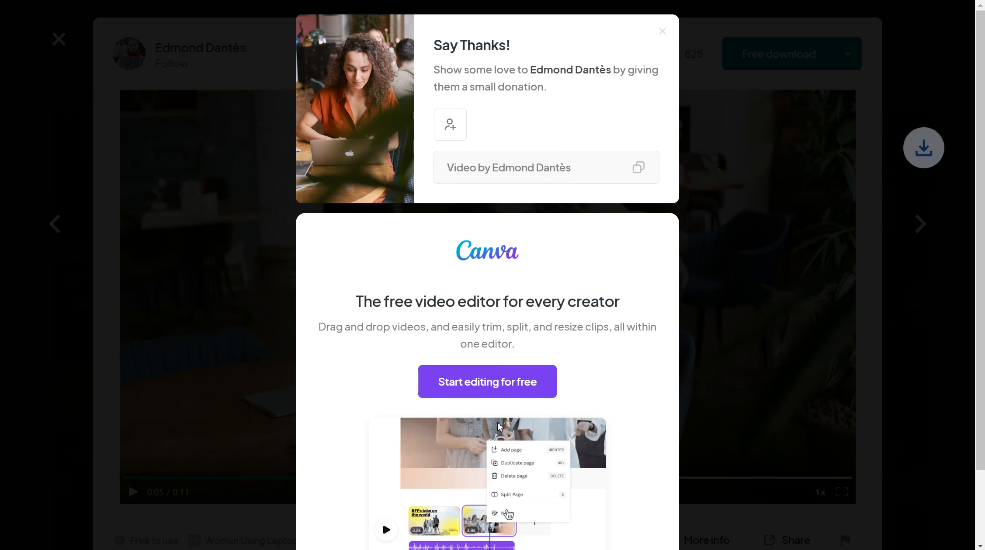
left_click(879, 168)
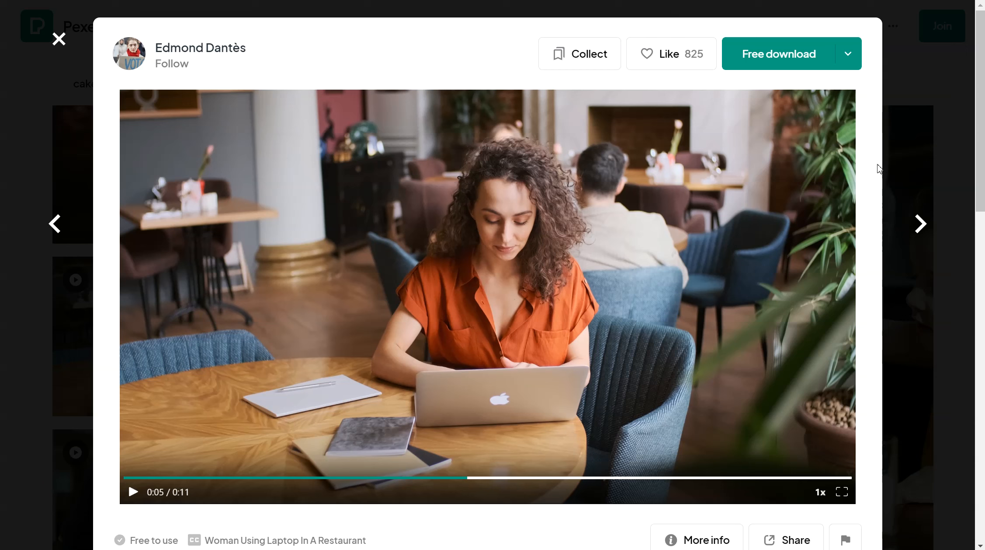